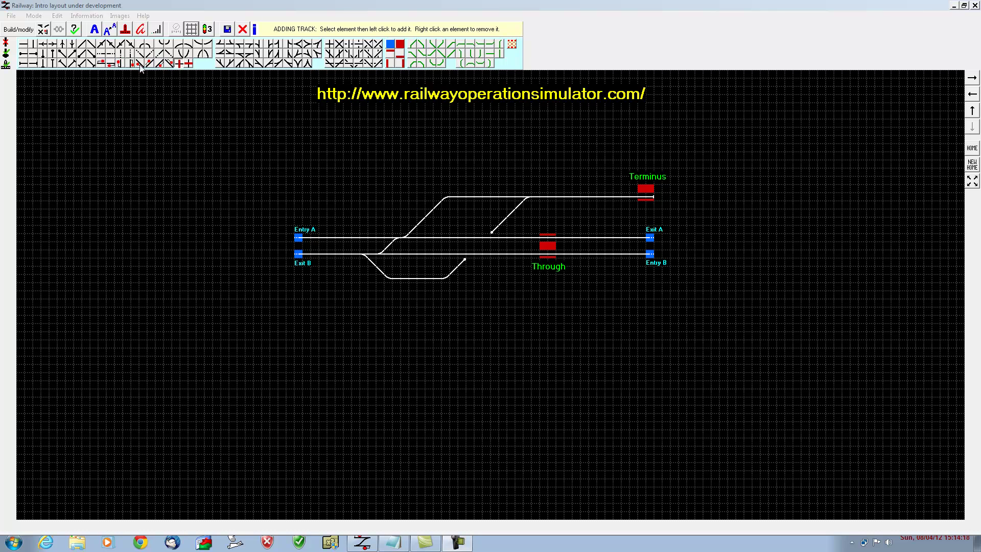
# Place five signals along the Entry A line, either side of Through and before Exit A.
pyautogui.click(102, 64)
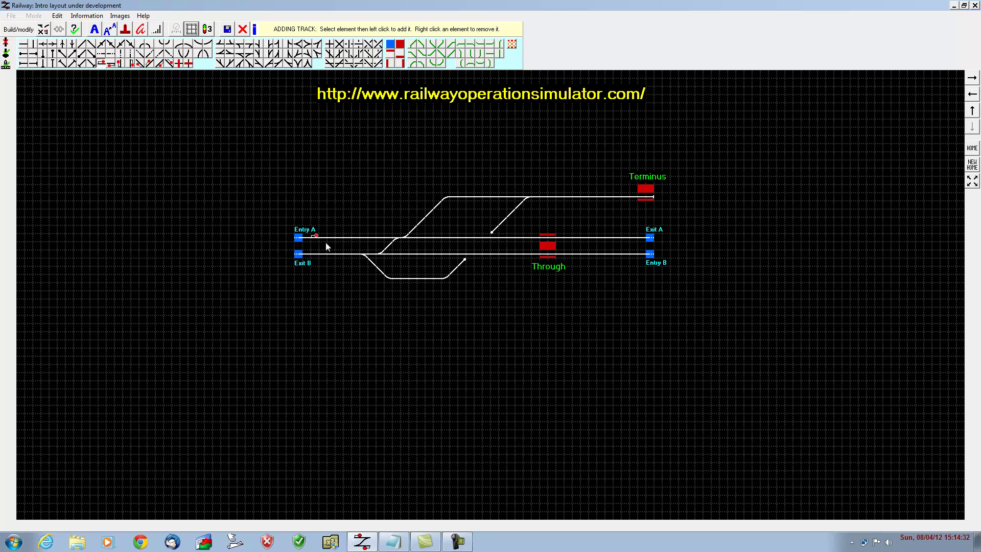
pyautogui.click(381, 241)
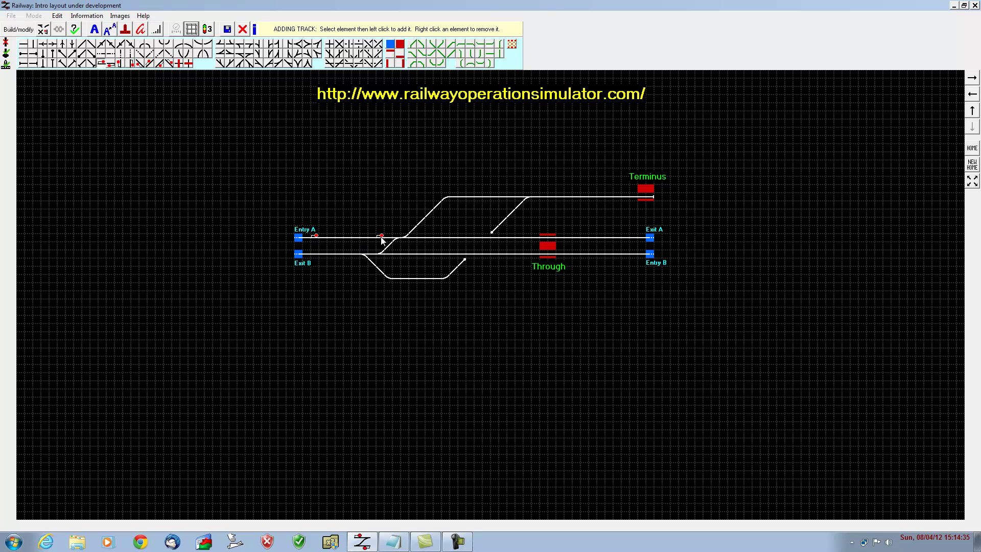
pyautogui.click(437, 237)
pyautogui.click(527, 237)
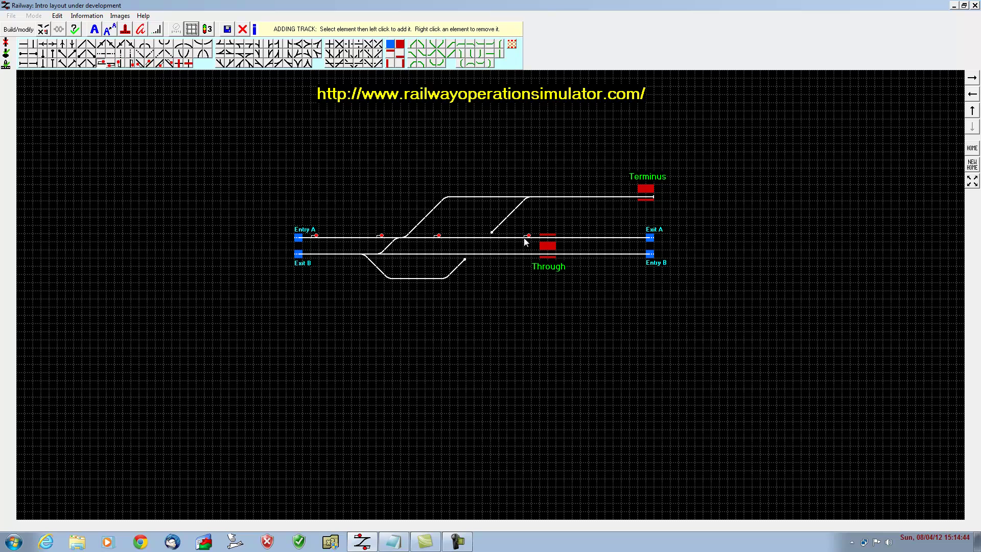
pyautogui.click(560, 238)
pyautogui.click(628, 238)
# Place five signals along the lower line from Through back toward Exit B.
pyautogui.click(567, 256)
pyautogui.click(535, 254)
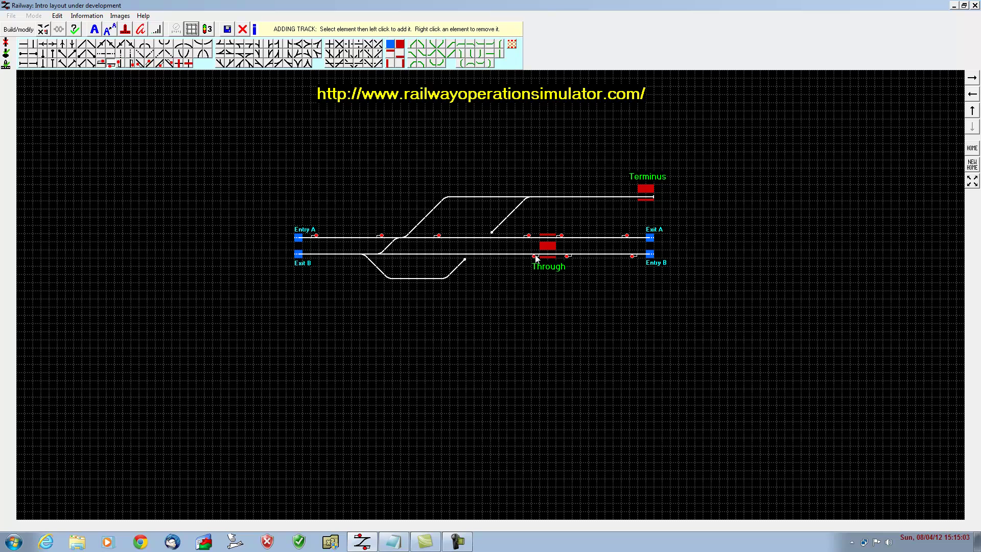
pyautogui.click(453, 258)
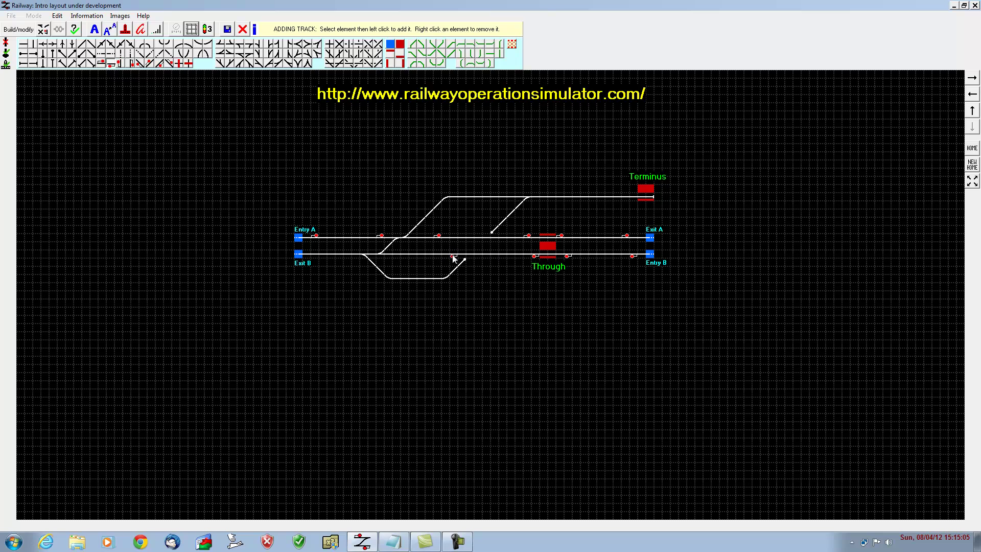
pyautogui.click(396, 253)
pyautogui.click(324, 254)
# Add a diagonal signal on the link to the Terminus line and a straight signal on the Terminus line.
pyautogui.click(150, 63)
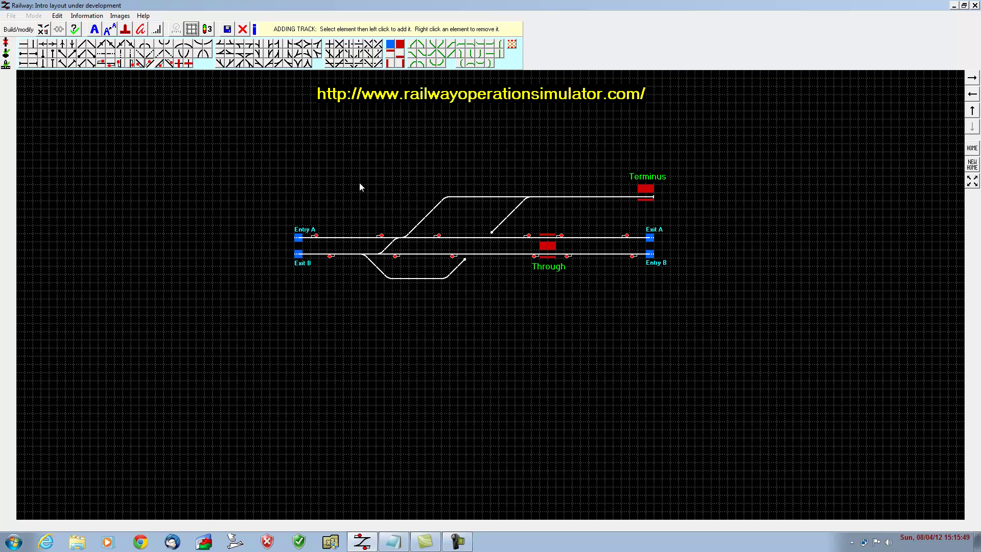
pyautogui.click(436, 205)
pyautogui.click(106, 64)
pyautogui.click(503, 197)
# Fill the inner diagonal gap with a signal and add a Terminus line signal by the crossover.
pyautogui.click(110, 64)
pyautogui.click(510, 215)
pyautogui.click(158, 64)
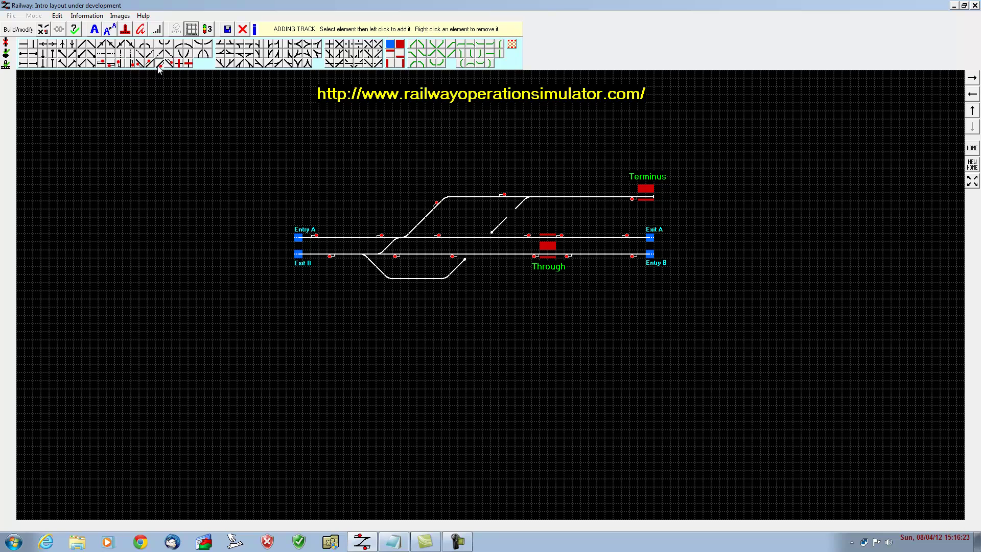
pyautogui.click(512, 213)
pyautogui.click(111, 64)
pyautogui.click(159, 64)
pyautogui.click(493, 198)
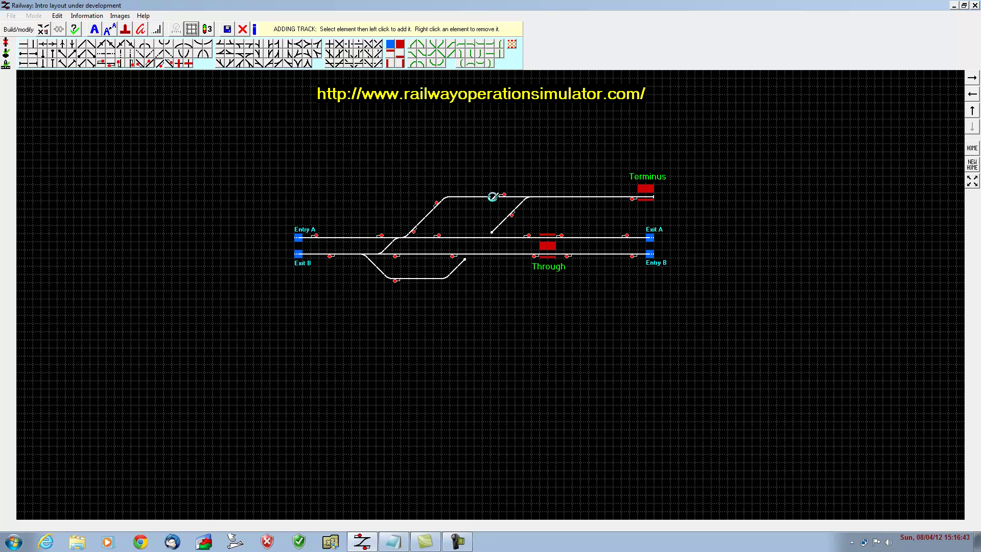
pyautogui.click(111, 63)
pyautogui.click(494, 199)
pyautogui.moveTo(6, 59)
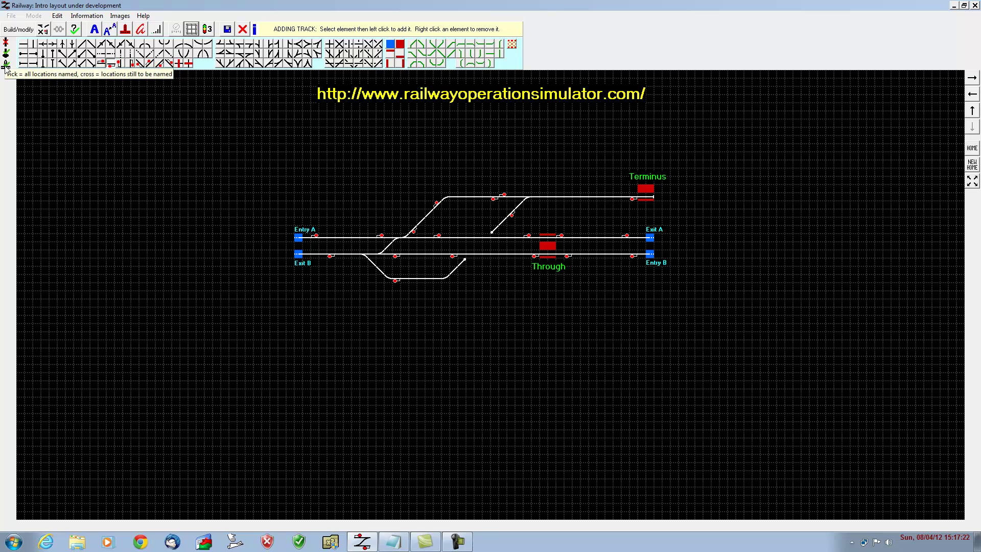
pyautogui.moveTo(8, 41)
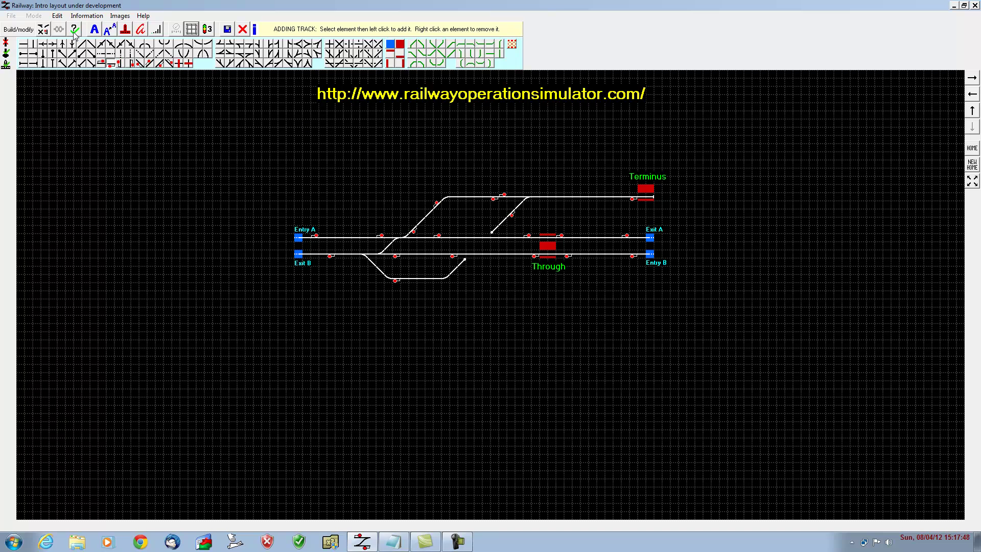
# Validate the track linkage, accept the Successful Completion message, and save the railway.
pyautogui.click(75, 31)
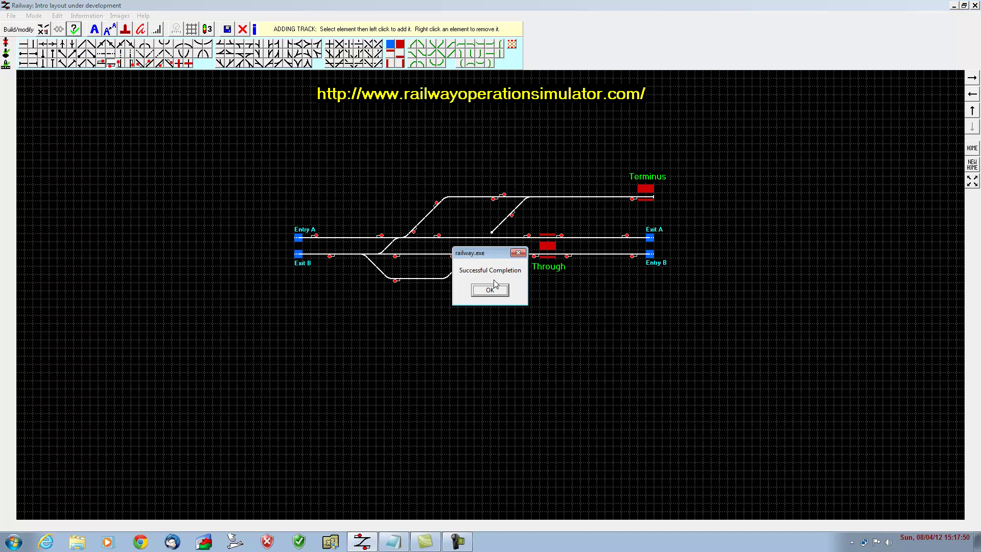
pyautogui.click(493, 291)
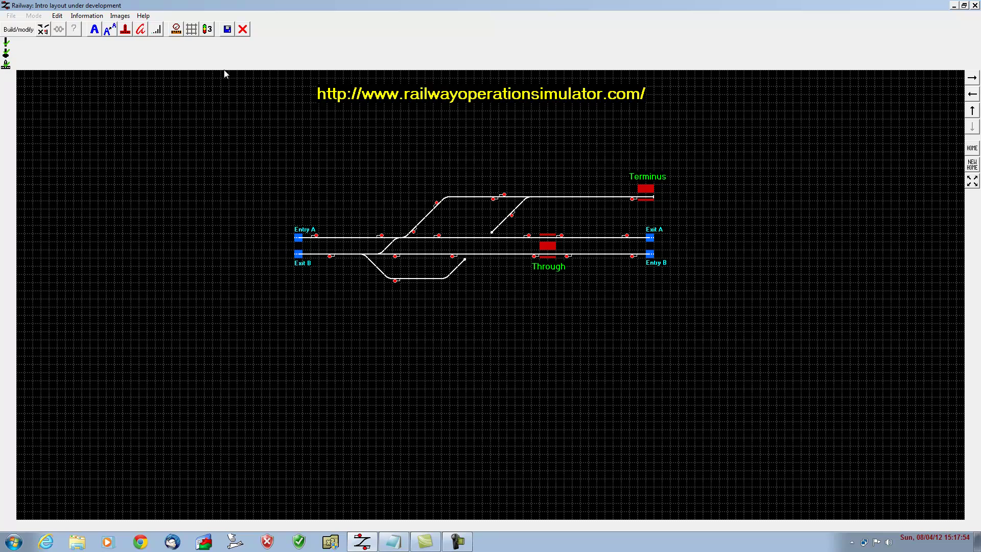
pyautogui.click(228, 30)
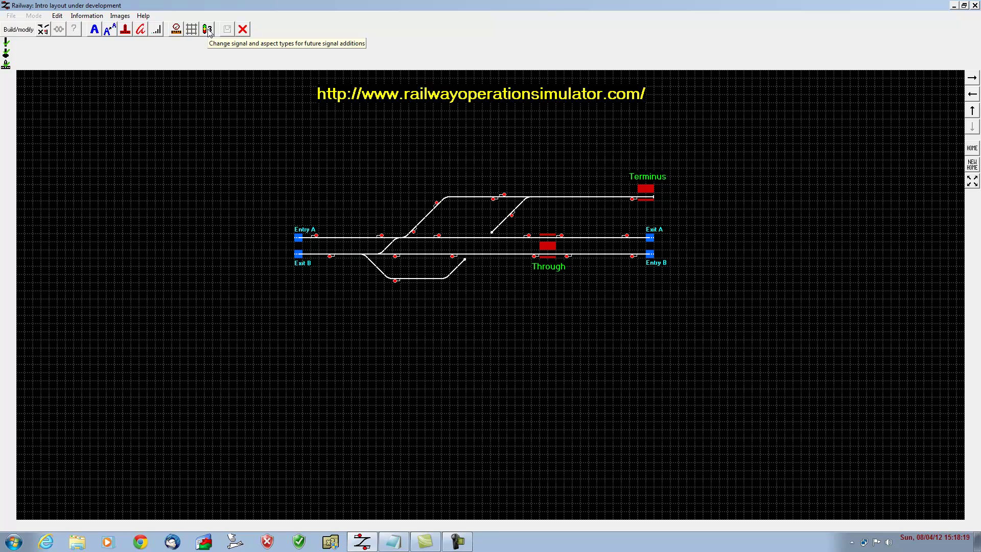
# Cycle the signal aspect setting through the options and back to 3-aspect signals.
pyautogui.click(207, 30)
pyautogui.click(207, 31)
pyautogui.click(207, 30)
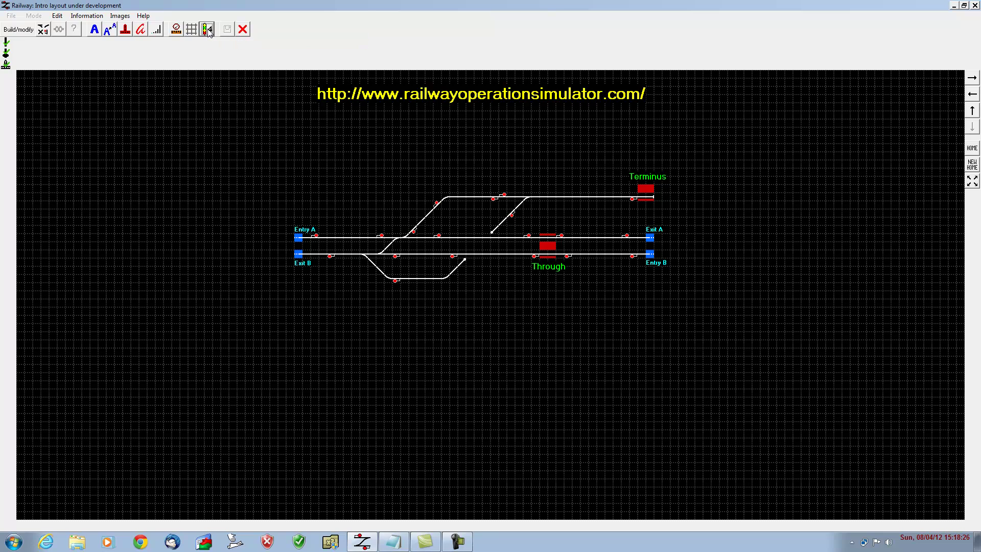
pyautogui.click(207, 30)
# Exit build/modify mode and choose Set preferred directions from the Mode menu.
pyautogui.click(242, 32)
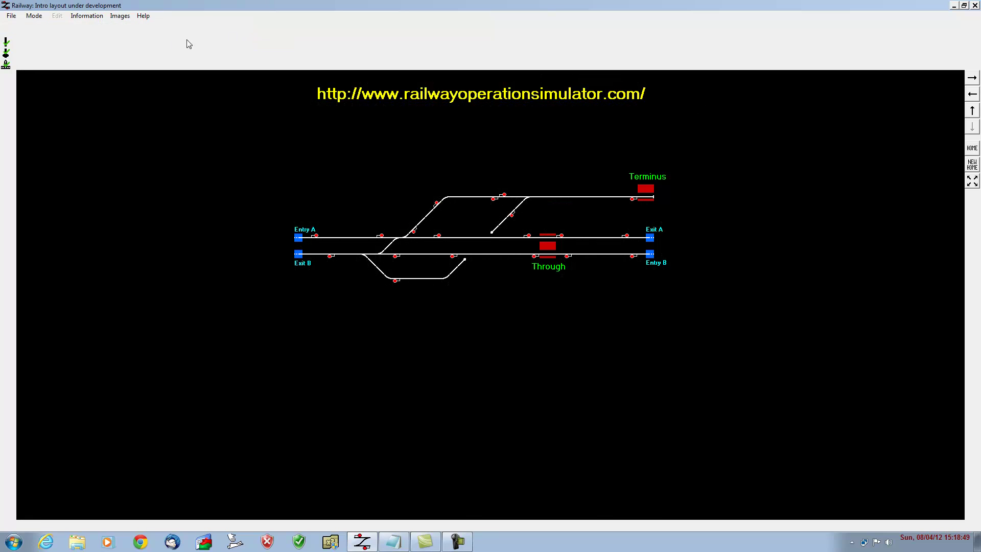
pyautogui.click(33, 17)
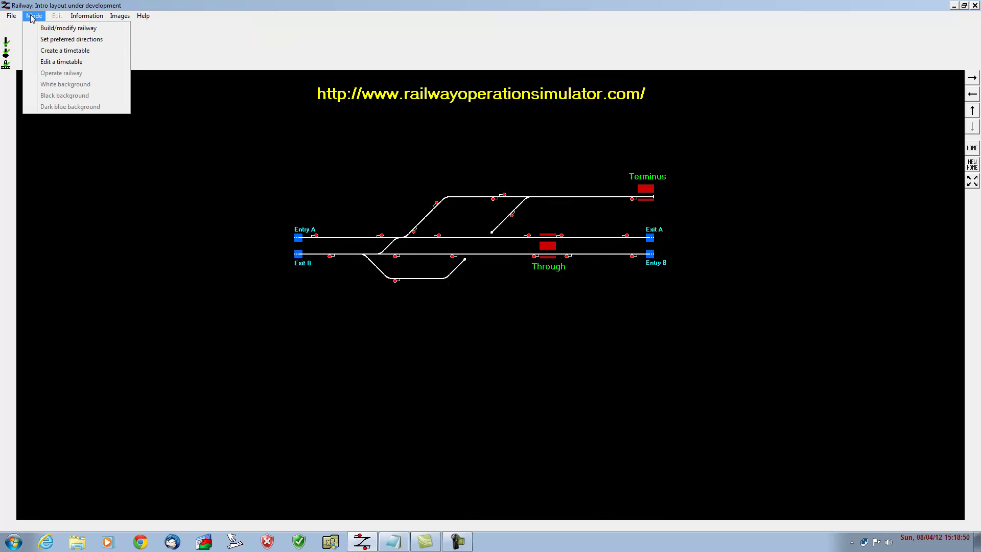
pyautogui.click(61, 42)
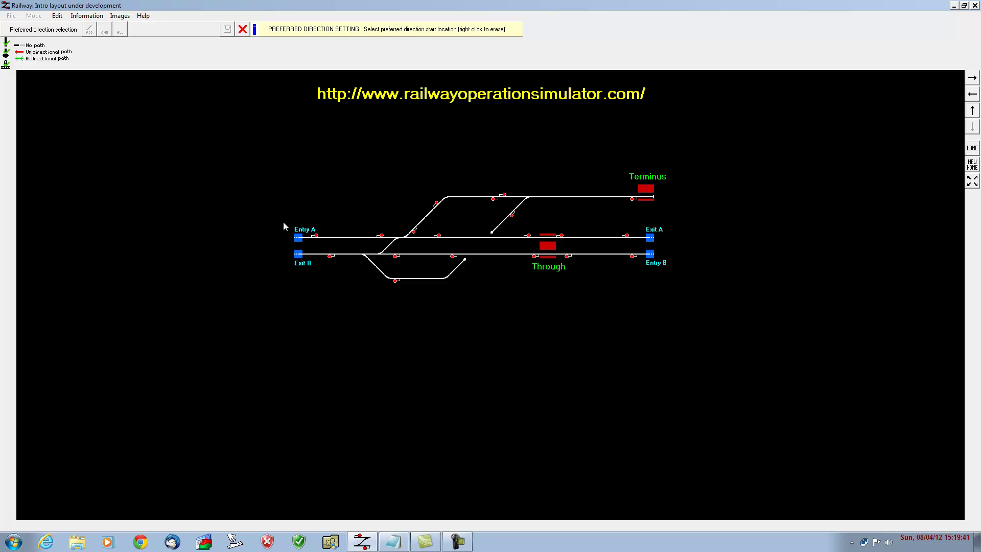
# Add a preferred direction along the upper main line from Entry A to Exit A.
pyautogui.click(299, 239)
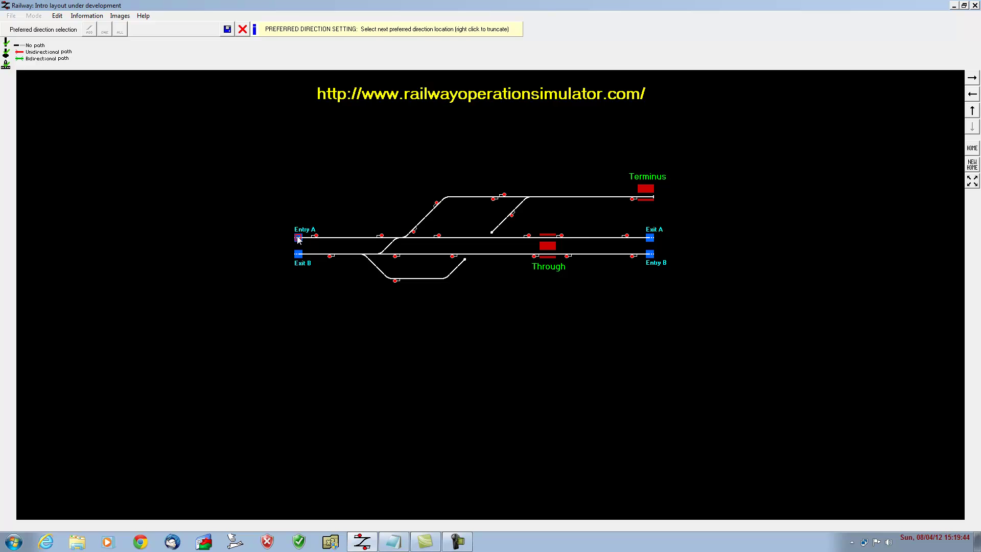
pyautogui.click(653, 237)
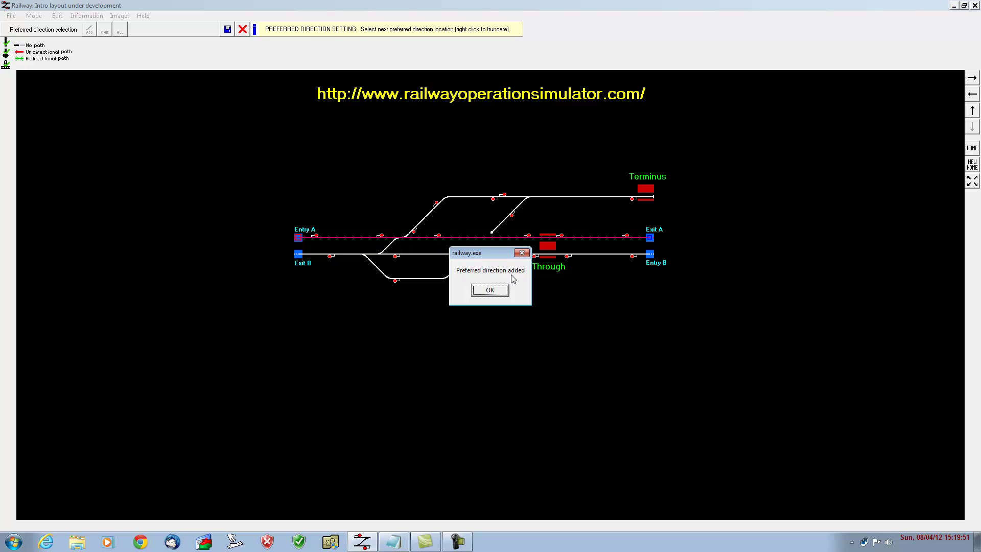
pyautogui.click(496, 290)
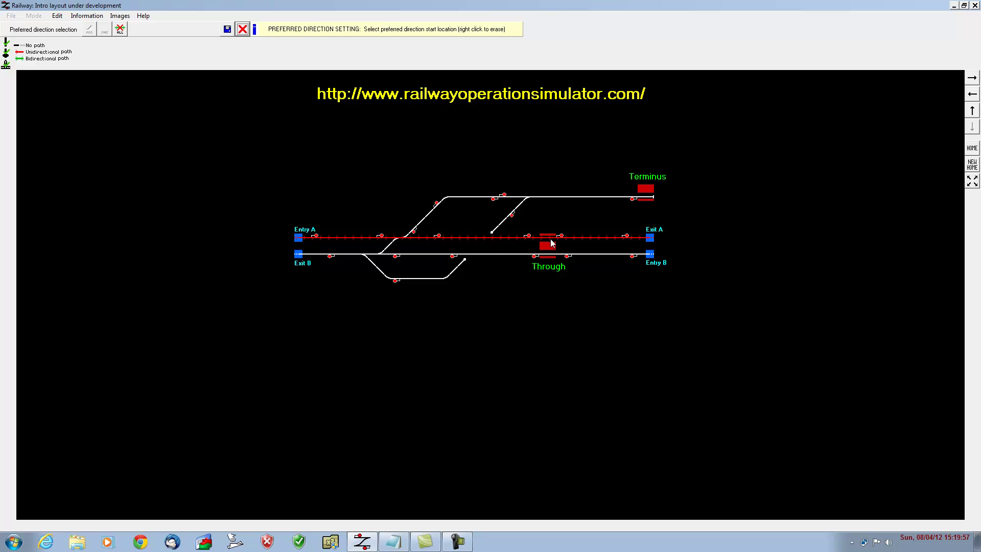
# Add a preferred direction along the lower main line from Entry B to Exit B.
pyautogui.click(653, 255)
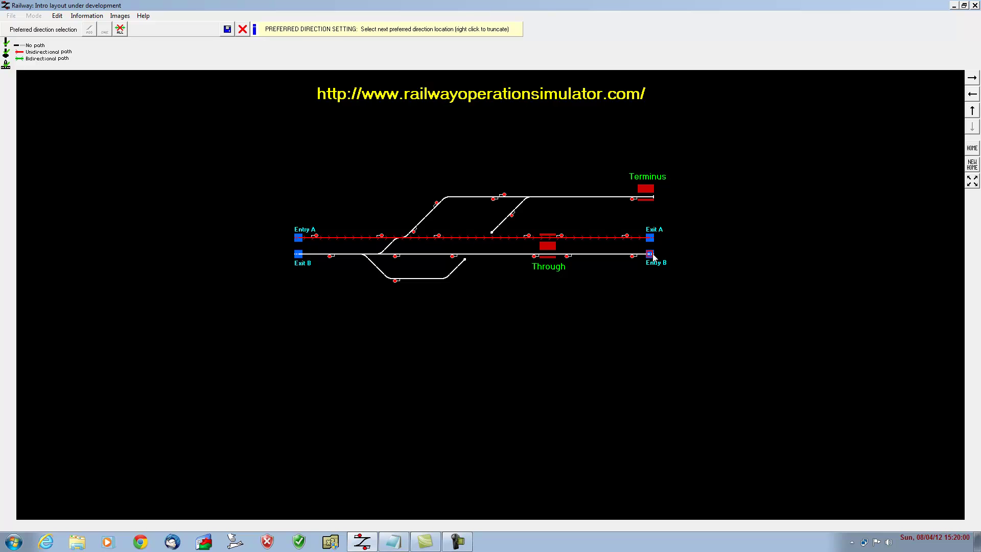
pyautogui.click(301, 254)
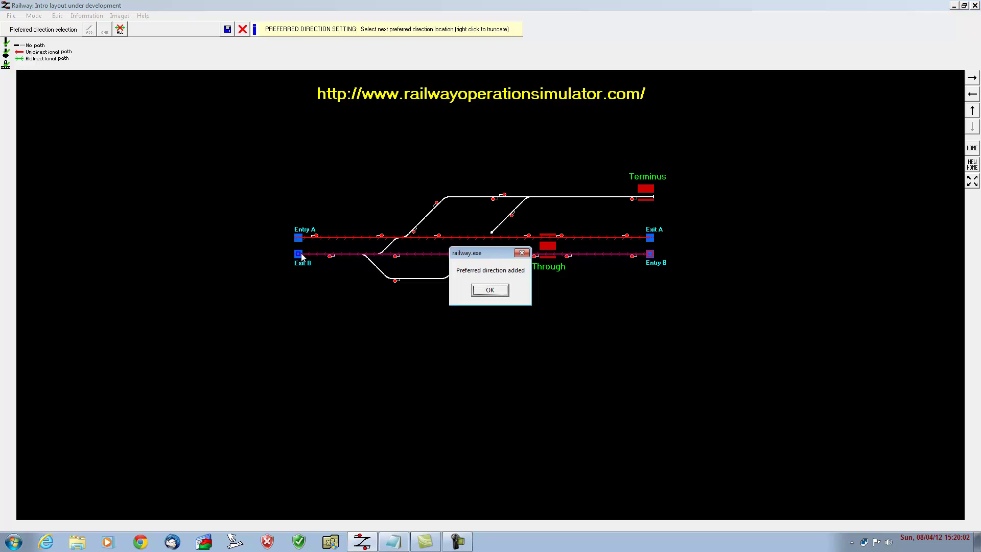
pyautogui.click(494, 290)
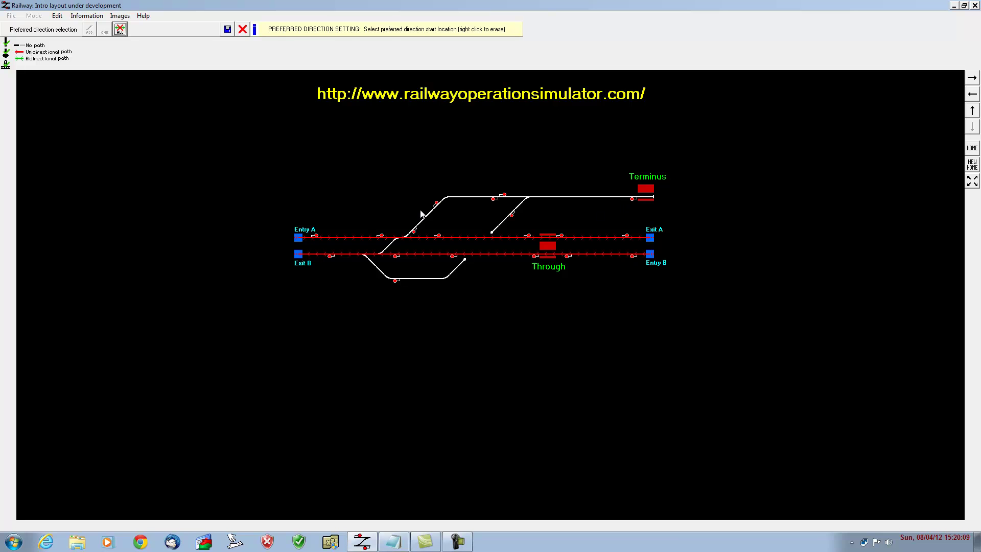
# Mark a preferred direction from Entry A via the diagonal link to the Terminus track end.
pyautogui.click(299, 238)
pyautogui.click(649, 198)
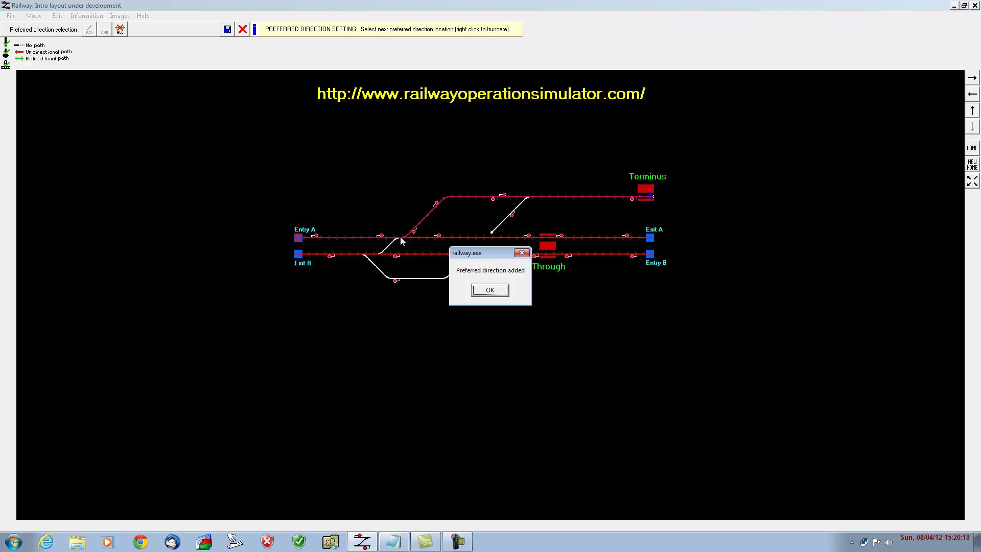
pyautogui.click(492, 292)
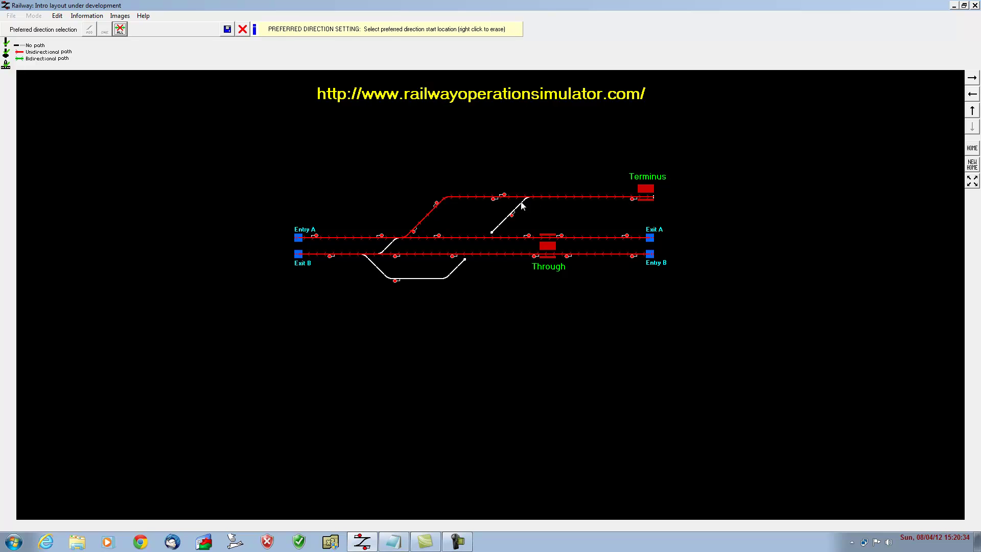
# Add a preferred direction from the Terminus via the upper track to Exit B, turning the shared section green.
pyautogui.click(652, 199)
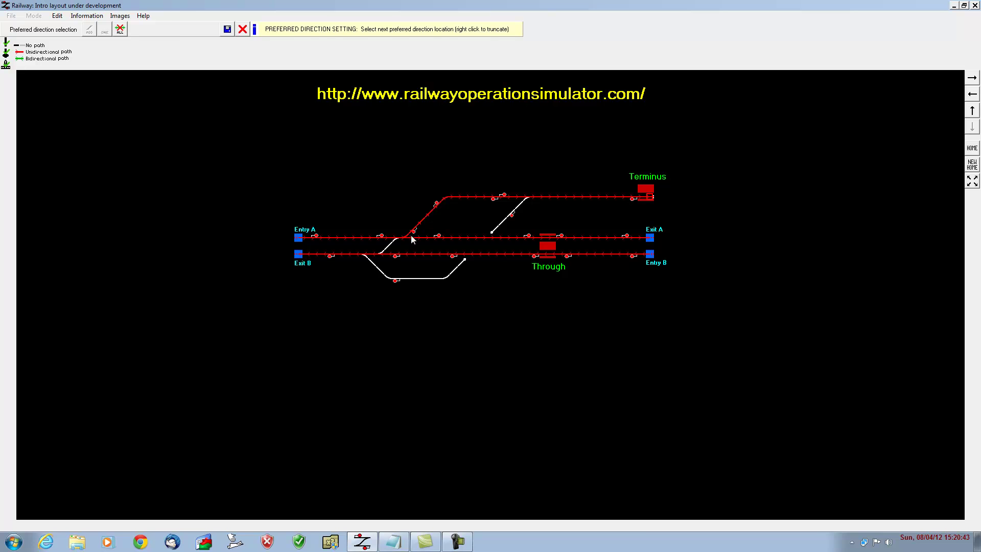
pyautogui.click(454, 196)
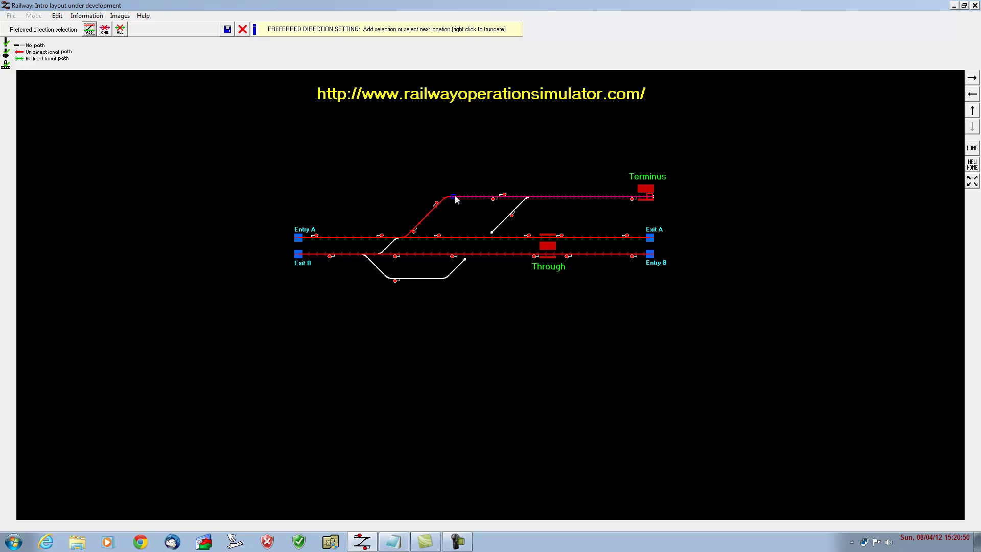
pyautogui.click(299, 254)
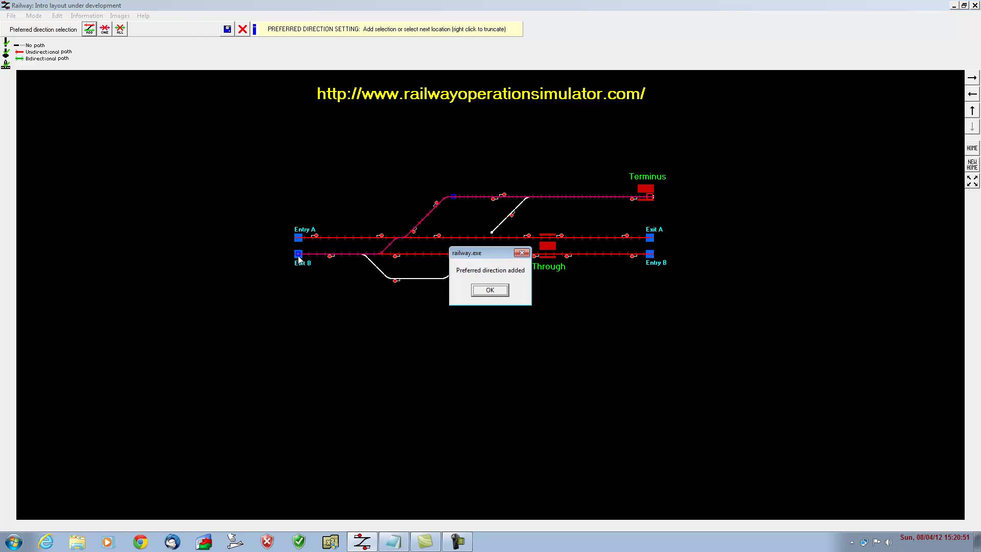
pyautogui.click(489, 291)
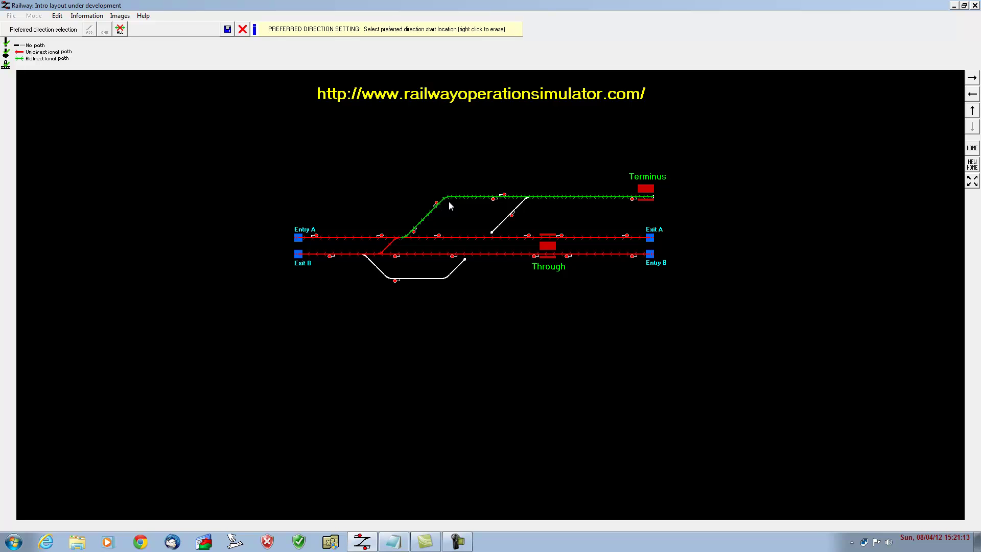
# Add a preferred direction from the Terminus through the short diagonal and lower loop to Exit B.
pyautogui.click(651, 199)
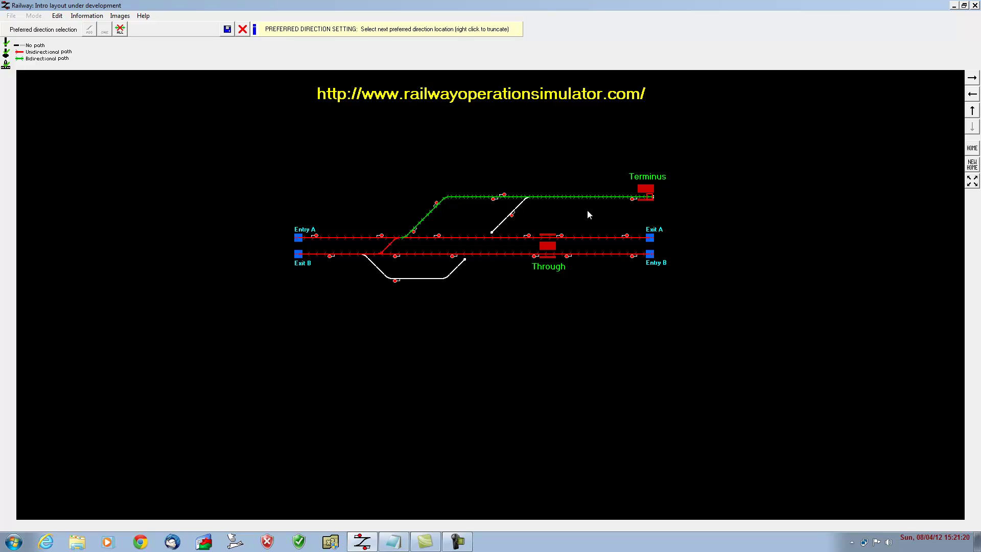
pyautogui.click(503, 221)
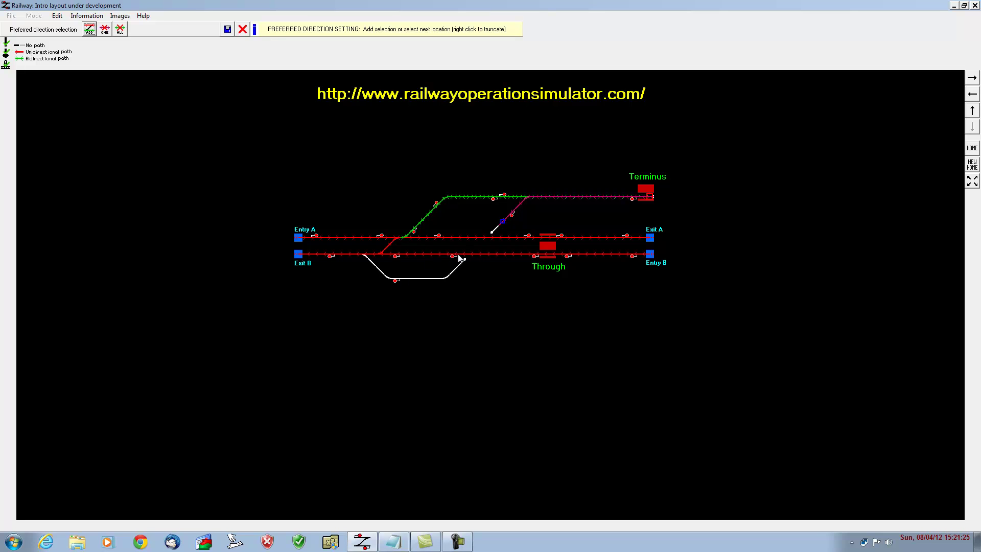
pyautogui.click(299, 255)
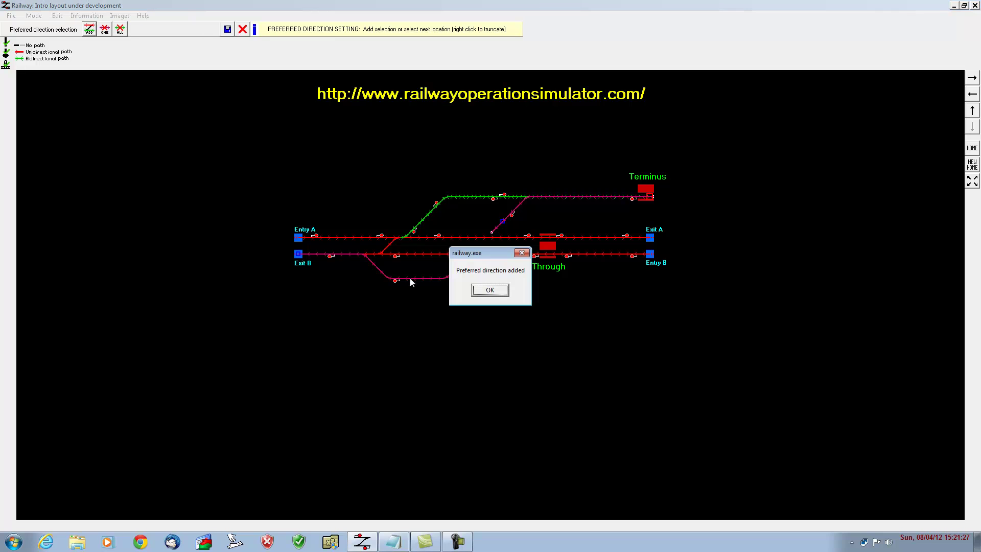
pyautogui.click(490, 290)
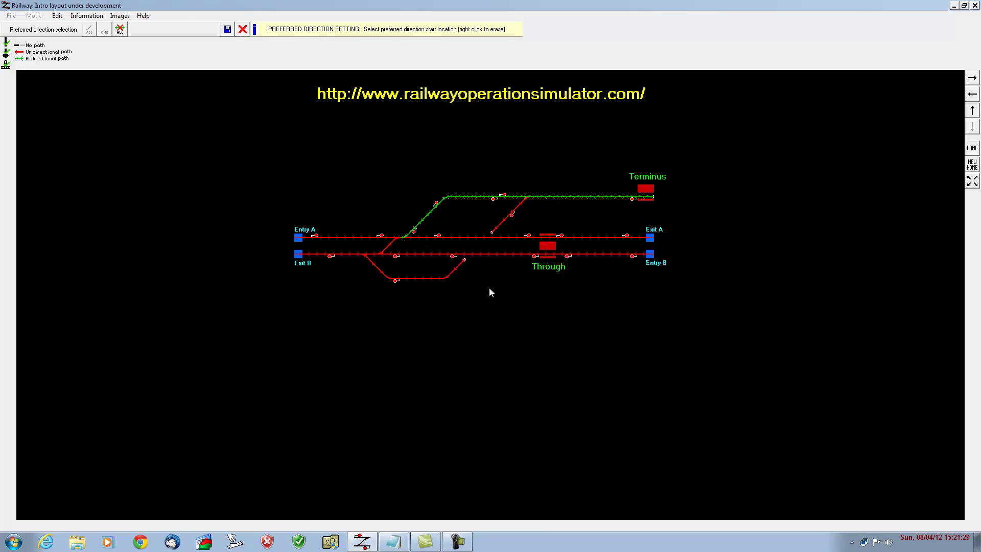
# Save the railway layout with all its preferred directions in place.
pyautogui.click(228, 30)
pyautogui.click(459, 541)
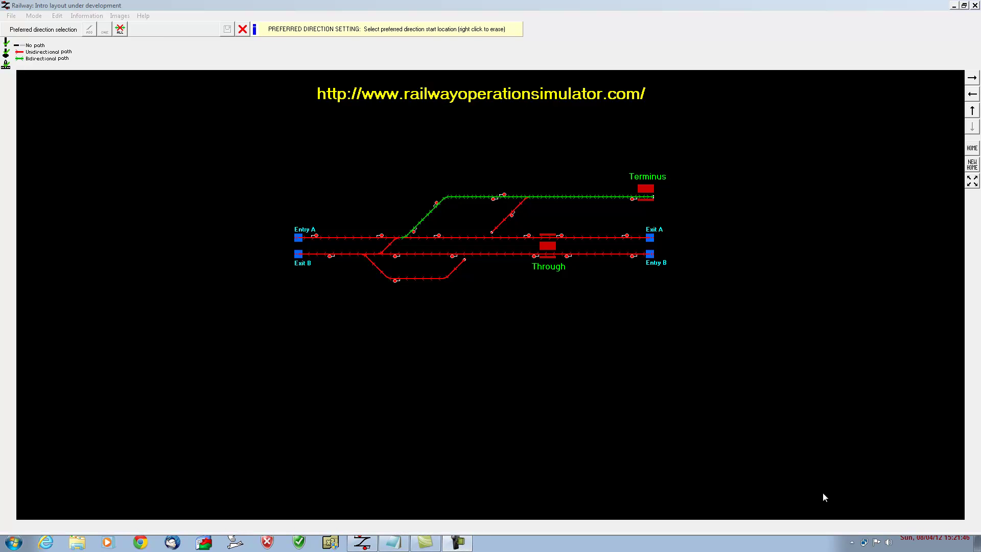